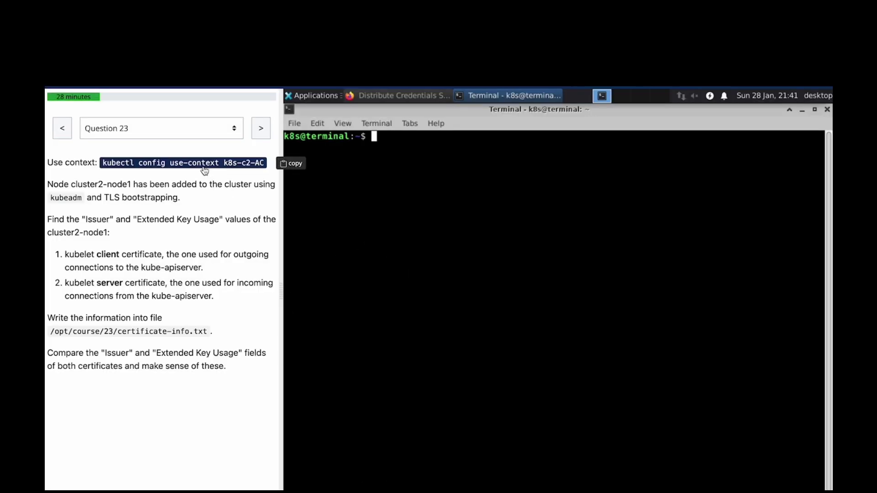
Switch kubectl to context k8s-c2-AC and list the nodes with 'k get nodes' after fixing a typo.
{"action": "type", "text": "kubectl config use-context k8s-c2-AC"}
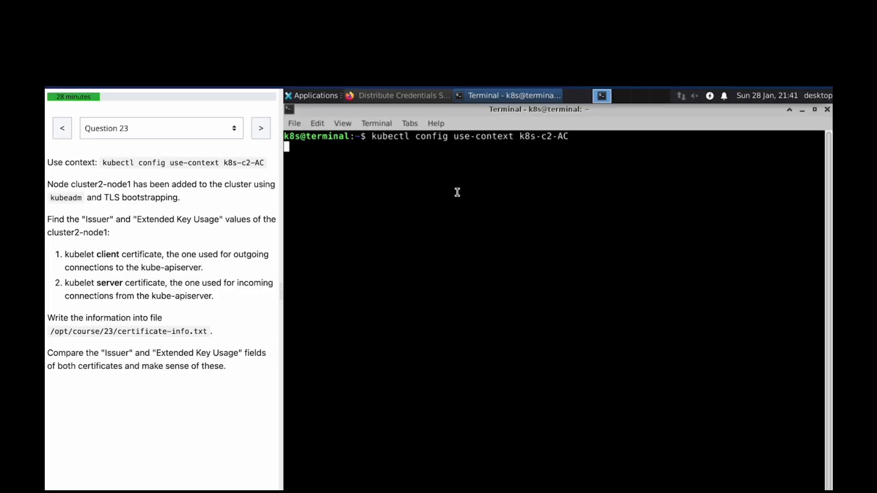
{"action": "key", "text": "Return"}
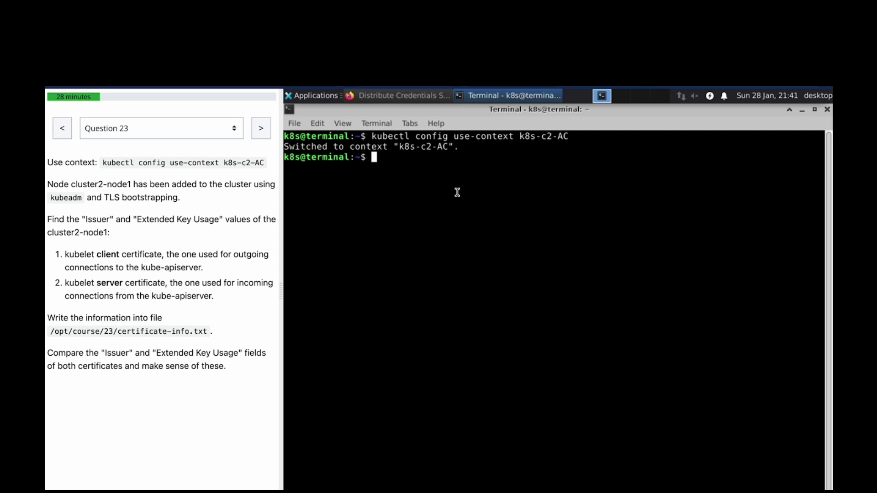
{"action": "type", "text": "k g"}
{"action": "type", "text": "et ndoes"}
{"action": "key", "text": "Return"}
{"action": "key", "text": "Up"}
{"action": "key", "text": "BackSpace"}
{"action": "key", "text": "BackSpace"}
{"action": "key", "text": "BackSpace"}
{"action": "key", "text": "BackSpace"}
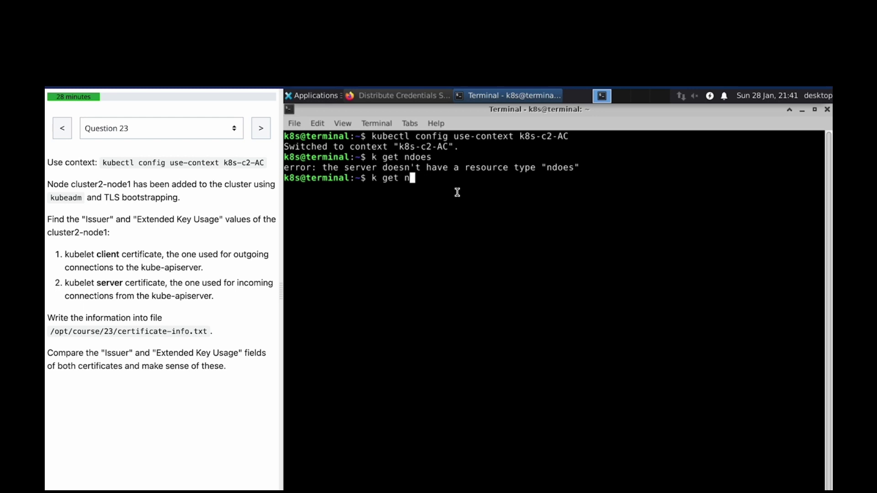
{"action": "type", "text": "odes"}
{"action": "key", "text": "Return"}
{"action": "type", "text": "ssh"}
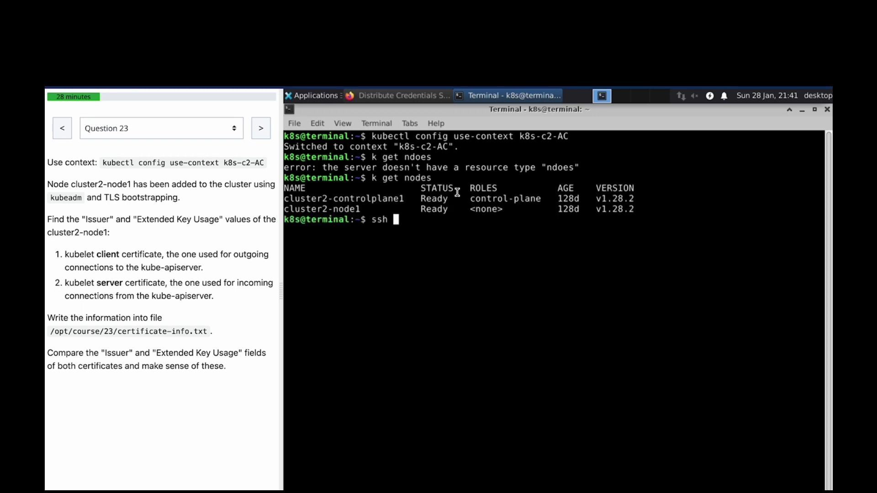
SSH into cluster2-node1 using the node name picked from the listing.
{"action": "double_click", "coordinate": [350, 209]}
{"action": "left_click", "coordinate": [412, 223]}
{"action": "middle_click", "coordinate": [412, 224]}
{"action": "key", "text": "Return"}
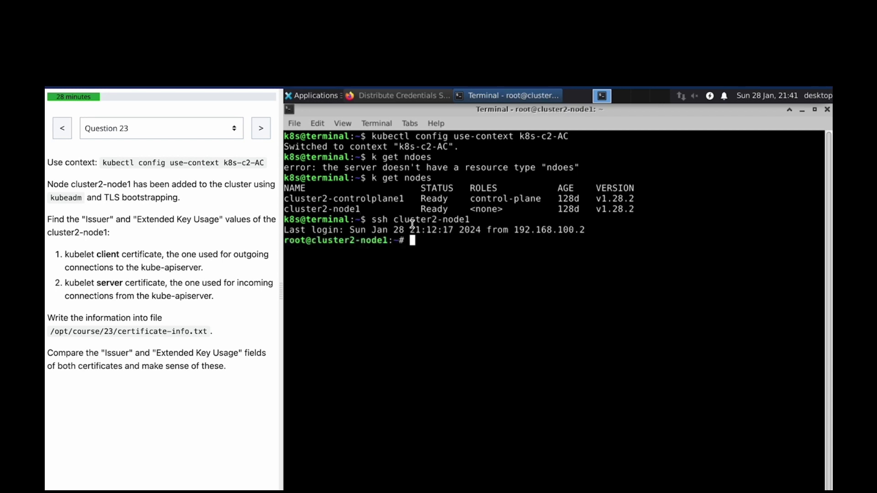
{"action": "type", "text": "cd /va"}
Change into /var/lib/kubelet/pki and list the kubelet certificate files with 'ls -al'.
{"action": "key", "text": "Tab"}
{"action": "key", "text": "Tab"}
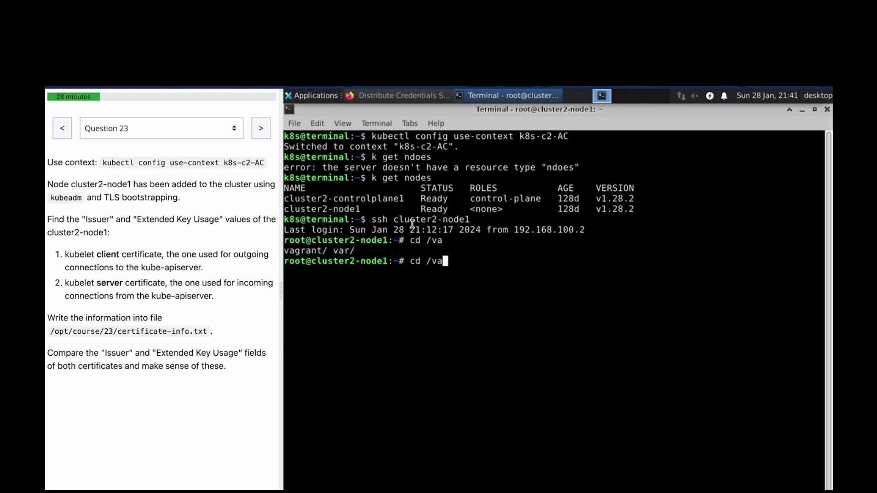
{"action": "type", "text": "r/lib/"}
{"action": "type", "text": "k"}
{"action": "key", "text": "Tab"}
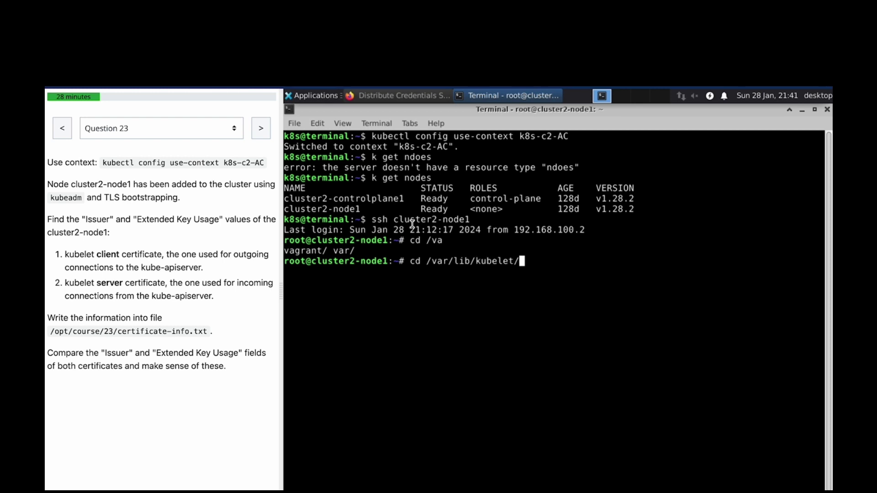
{"action": "type", "text": "p"}
{"action": "type", "text": "k"}
{"action": "key", "text": "Tab"}
{"action": "key", "text": "Return"}
{"action": "type", "text": "ls -al"}
{"action": "key", "text": "Return"}
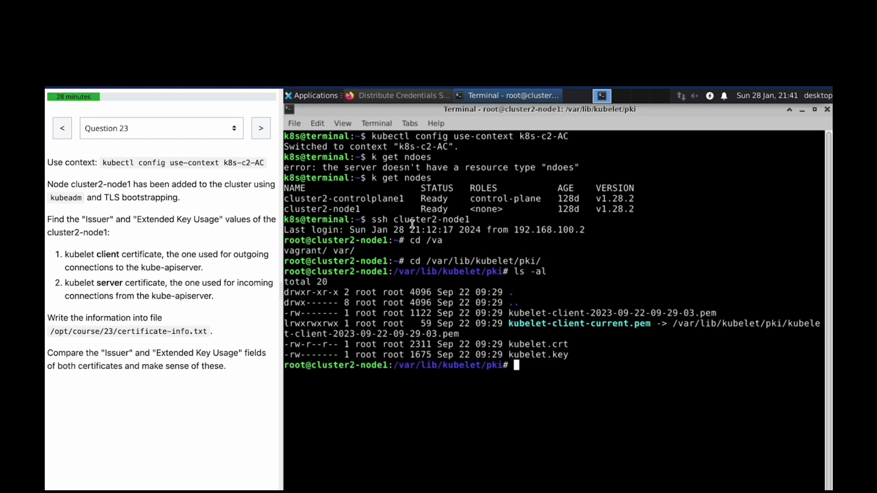
{"action": "type", "text": "openssl "}
{"action": "type", "text": "x509 "}
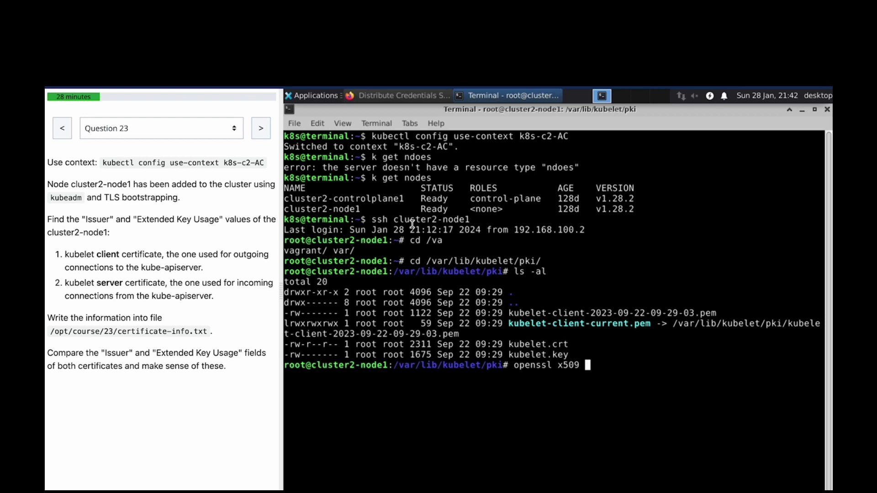
{"action": "type", "text": "-n"}
{"action": "type", "text": "oou"}
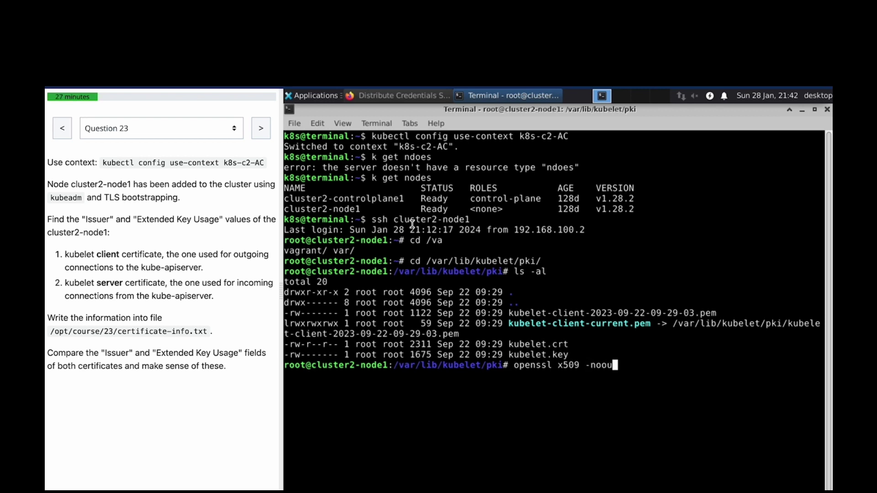
{"action": "type", "text": "t -text "}
{"action": "type", "text": "-in"}
Run 'openssl x509 -noout -text -in kubelet-client-current.pem' to decode the client certificate.
{"action": "double_click", "coordinate": [575, 323]}
{"action": "left_click", "coordinate": [683, 357]}
{"action": "middle_click", "coordinate": [683, 358]}
{"action": "key", "text": "Return"}
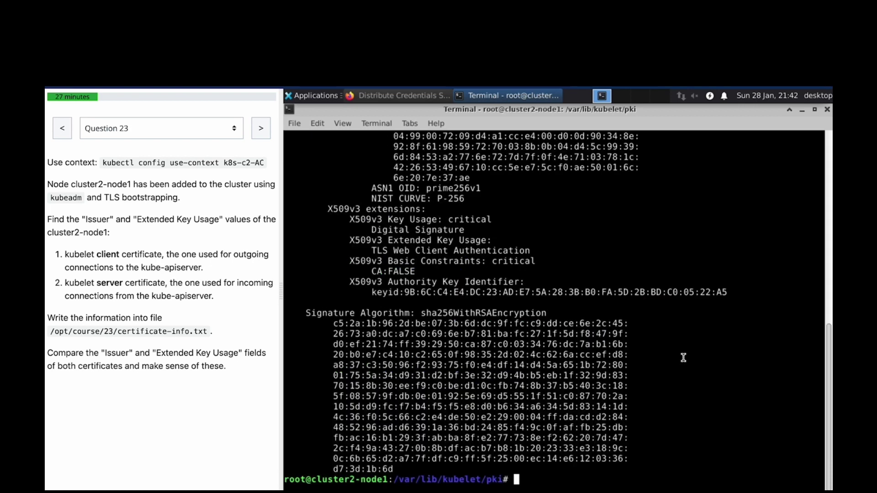
Rerun the openssl command piped to grep -e Issuer -e 'Extended Key' -A2 for the client certificate.
{"action": "key", "text": "Up"}
{"action": "type", "text": "|"}
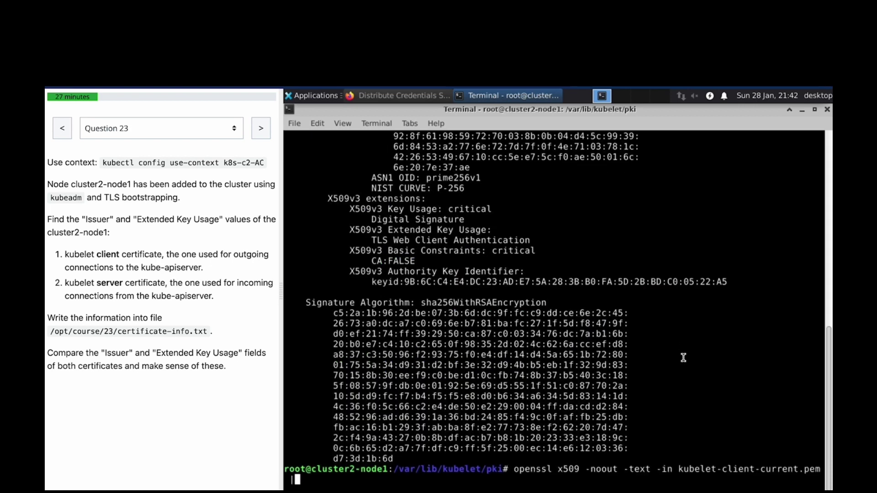
{"action": "type", "text": "grep "}
{"action": "type", "text": "Va"}
{"action": "type", "text": "li"}
{"action": "type", "text": "dit"}
{"action": "key", "text": "BackSpace"}
{"action": "key", "text": "BackSpace"}
{"action": "key", "text": "BackSpace"}
{"action": "key", "text": "BackSpace"}
{"action": "key", "text": "BackSpace"}
{"action": "key", "text": "BackSpace"}
{"action": "key", "text": "BackSpace"}
{"action": "type", "text": "-e "}
{"action": "type", "text": "Issue"}
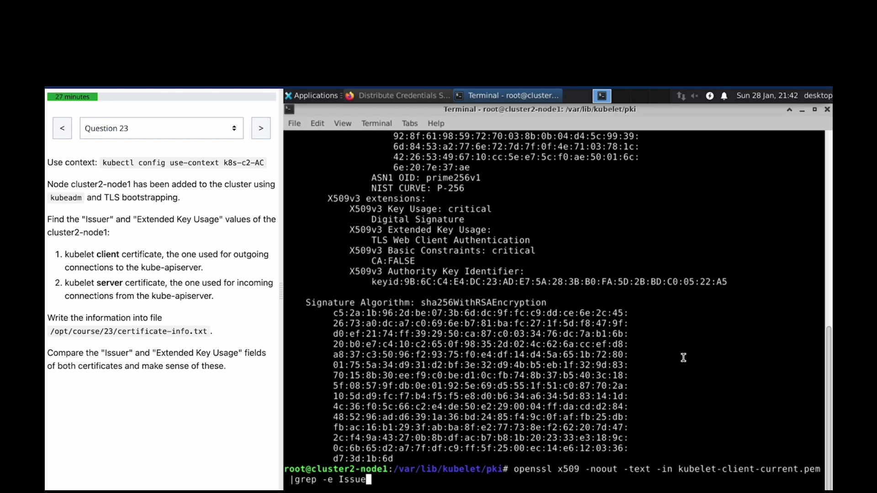
{"action": "type", "text": "r"}
{"action": "type", "text": " -e "}
{"action": "type", "text": "'"}
{"action": "type", "text": "Extend"}
{"action": "type", "text": "ed"}
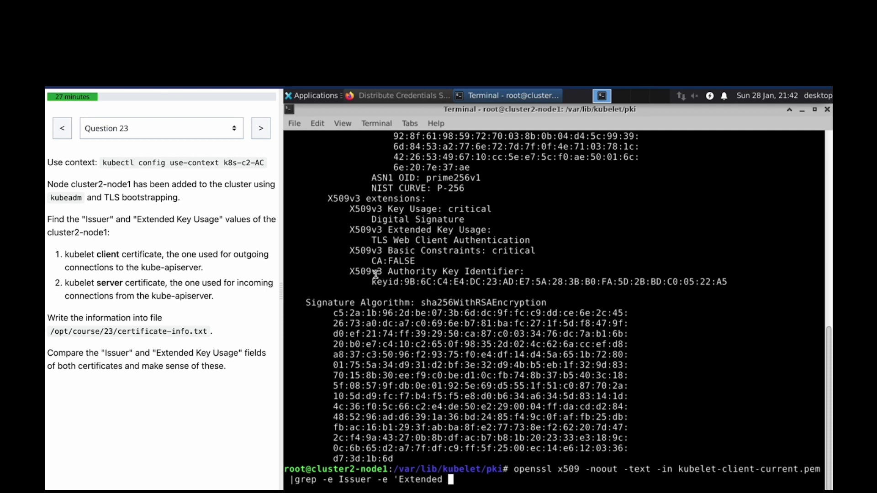
{"action": "type", "text": " Key"}
{"action": "type", "text": "' -"}
{"action": "type", "text": "A2"}
{"action": "key", "text": "Return"}
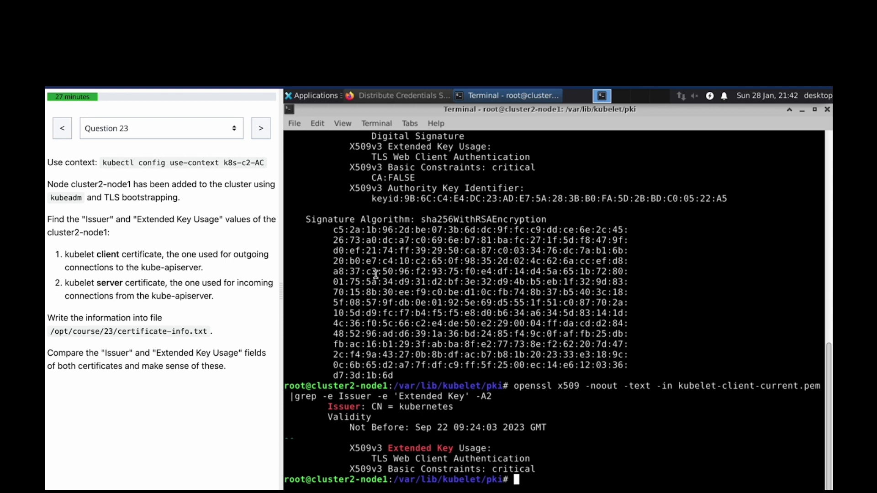
Rerun the filtered openssl inspection on kubelet.crt instead of kubelet-client-current.pem.
{"action": "key", "text": "Up"}
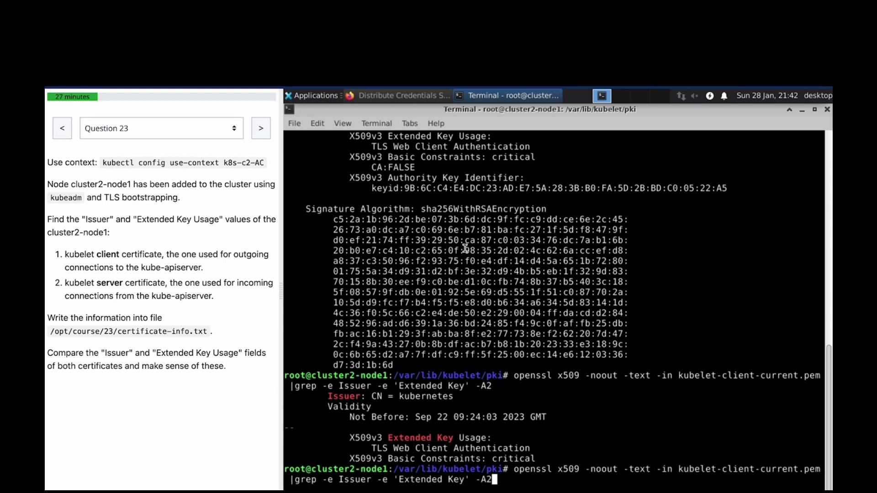
{"action": "key", "text": "Left"}
{"action": "key", "text": "Left"}
{"action": "key", "text": "Left"}
{"action": "key", "text": "Left"}
{"action": "key", "text": "Left"}
{"action": "key", "text": "Left"}
{"action": "key", "text": "Left"}
{"action": "key", "text": "Left"}
{"action": "key", "text": "Left"}
{"action": "key", "text": "Left"}
{"action": "key", "text": "Left"}
{"action": "key", "text": "Left"}
{"action": "key", "text": "Left"}
{"action": "key", "text": "Left"}
{"action": "key", "text": "Left"}
{"action": "key", "text": "Left"}
{"action": "key", "text": "Left"}
{"action": "key", "text": "Left"}
{"action": "key", "text": "Left"}
{"action": "key", "text": "Left"}
{"action": "key", "text": "Left"}
{"action": "key", "text": "Left"}
{"action": "key", "text": "Left"}
{"action": "key", "text": "Left"}
{"action": "key", "text": "Right"}
{"action": "key", "text": "Right"}
{"action": "key", "text": "Right"}
{"action": "key", "text": "Right"}
{"action": "key", "text": "Right"}
{"action": "key", "text": "BackSpace"}
{"action": "key", "text": "BackSpace"}
{"action": "key", "text": "BackSpace"}
{"action": "key", "text": "BackSpace"}
{"action": "key", "text": "BackSpace"}
{"action": "key", "text": "BackSpace"}
{"action": "key", "text": "BackSpace"}
{"action": "key", "text": "BackSpace"}
{"action": "key", "text": "BackSpace"}
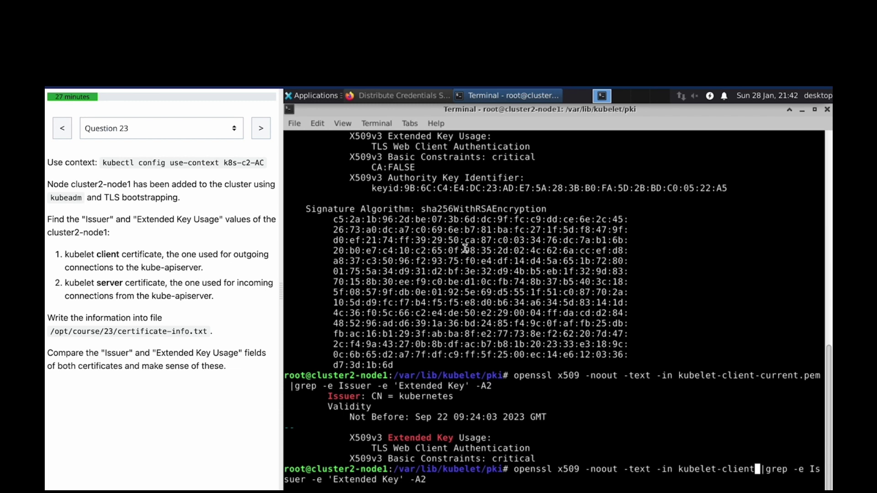
{"action": "key", "text": "BackSpace"}
{"action": "key", "text": "BackSpace"}
{"action": "key", "text": "BackSpace"}
{"action": "key", "text": "BackSpace"}
{"action": "key", "text": "BackSpace"}
{"action": "key", "text": "BackSpace"}
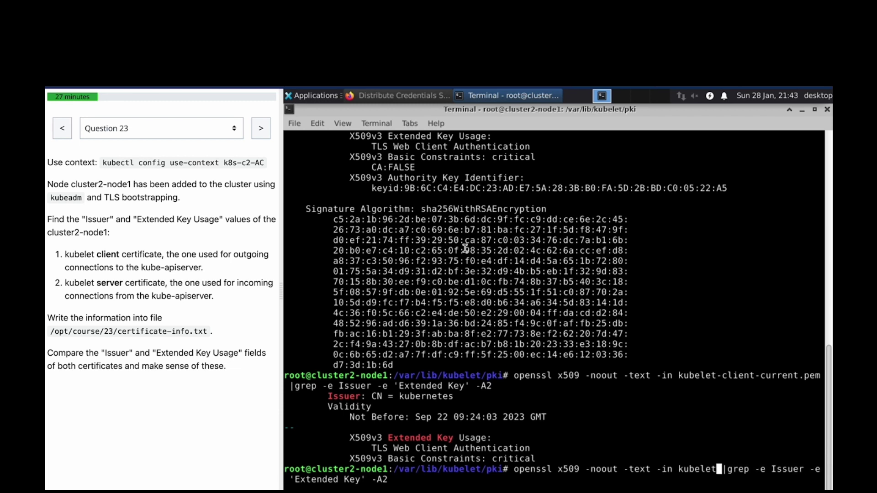
{"action": "key", "text": "BackSpace"}
{"action": "type", "text": "t.crt"}
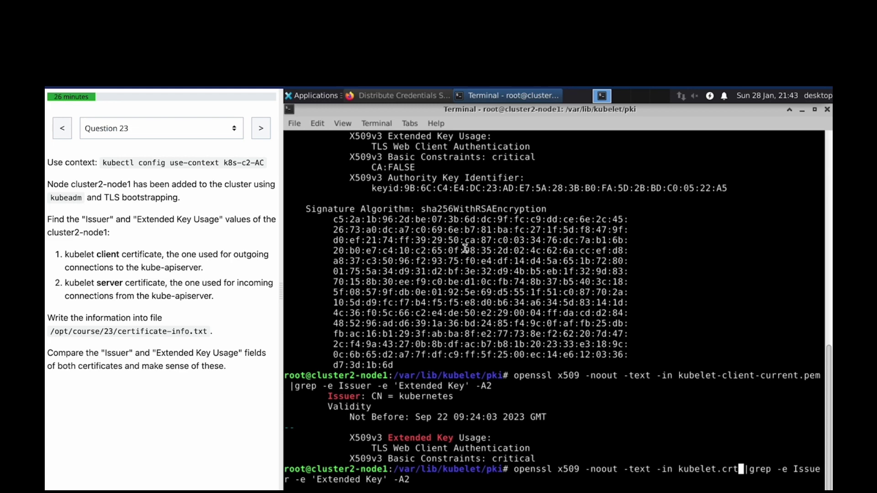
{"action": "key", "text": "Return"}
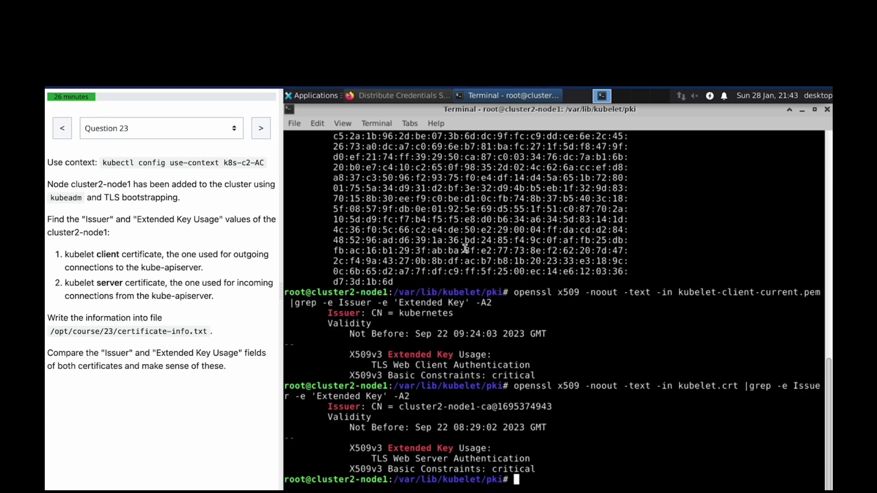
{"action": "type", "text": "e"}
{"action": "type", "text": "xit"}
Exit the SSH session on cluster2-node1 and copy the answer file path from the question.
{"action": "key", "text": "Return"}
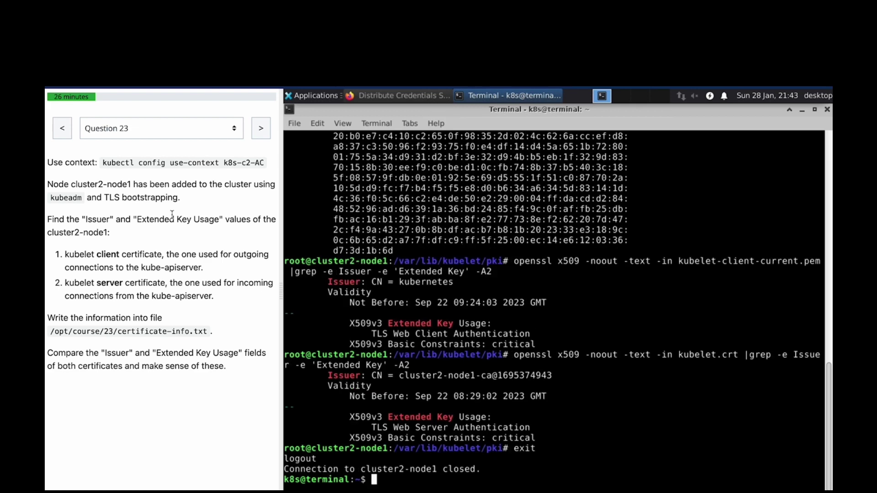
{"action": "left_click", "coordinate": [162, 333]}
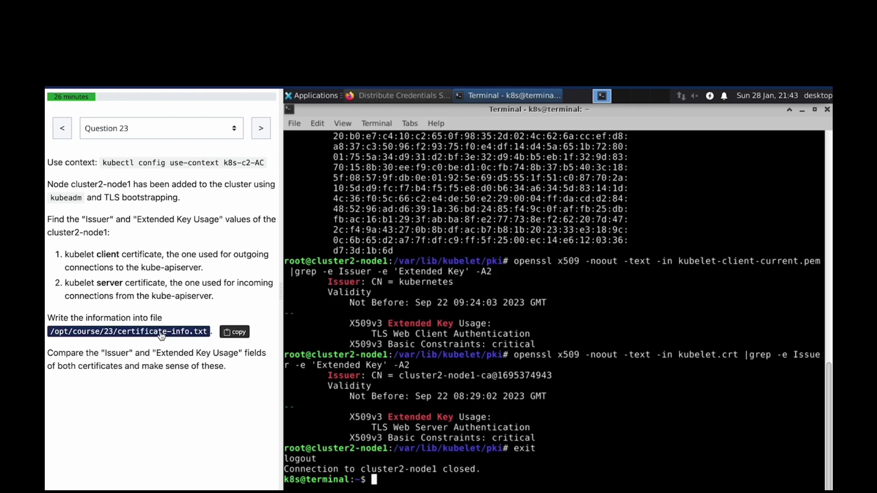
{"action": "left_click", "coordinate": [162, 333]}
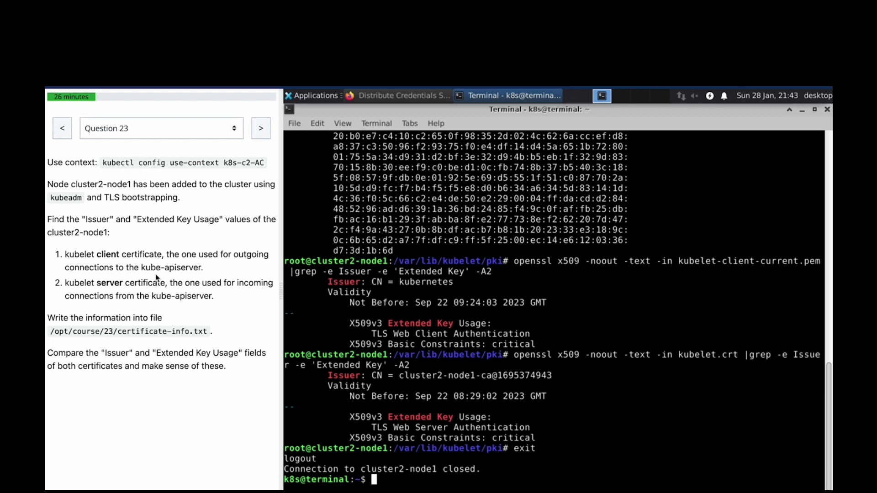
{"action": "left_click", "coordinate": [165, 332]}
{"action": "type", "text": "vi"}
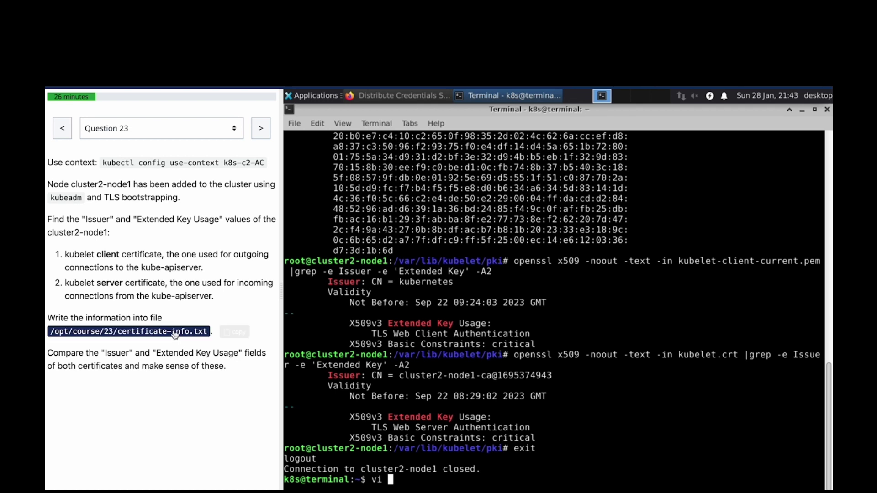
Open /opt/course/23/certificate-info.txt in vi using the pasted path.
{"action": "key", "text": "ctrl+shift+v"}
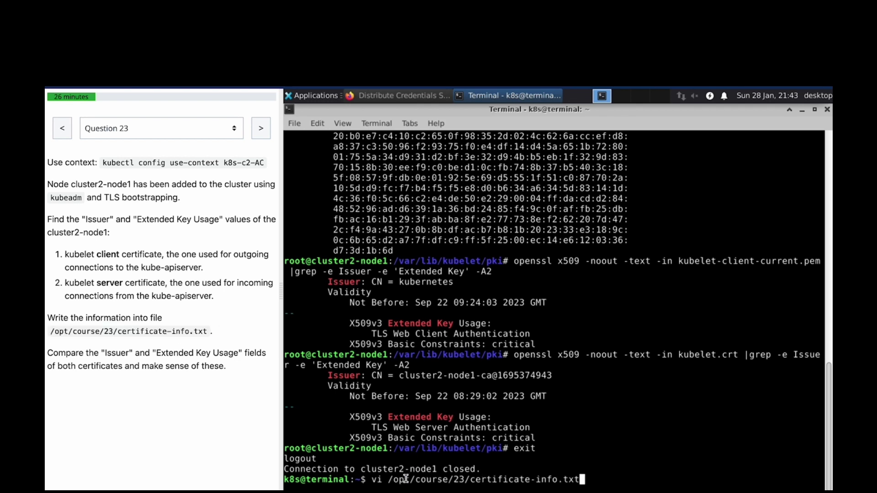
{"action": "key", "text": "Return"}
{"action": "type", "text": "i"}
{"action": "type", "text": "1"}
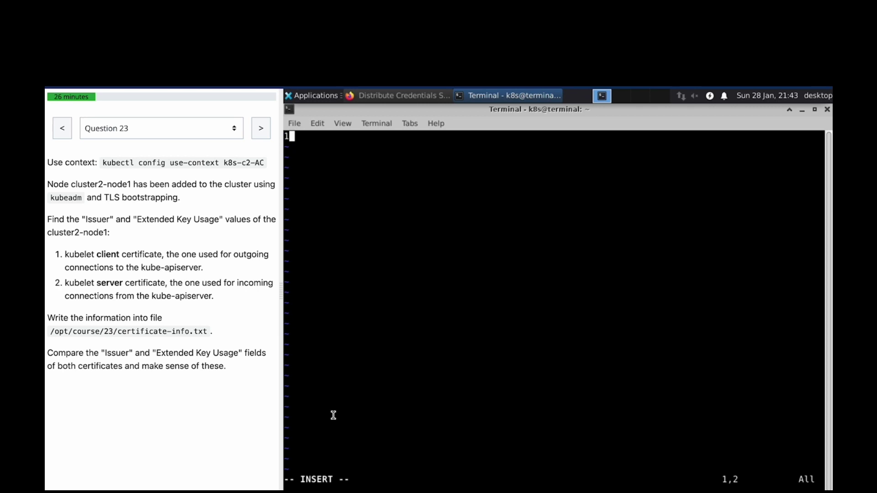
{"action": "type", "text": ": "}
{"action": "type", "text": "Issue"}
{"action": "type", "text": ":"}
Save certificate-info.txt with 'Issue:', select 'CN = kubernetes' in the output, and recall the vi command.
{"action": "key", "text": "Escape"}
{"action": "type", "text": ":wq"}
{"action": "key", "text": "Return"}
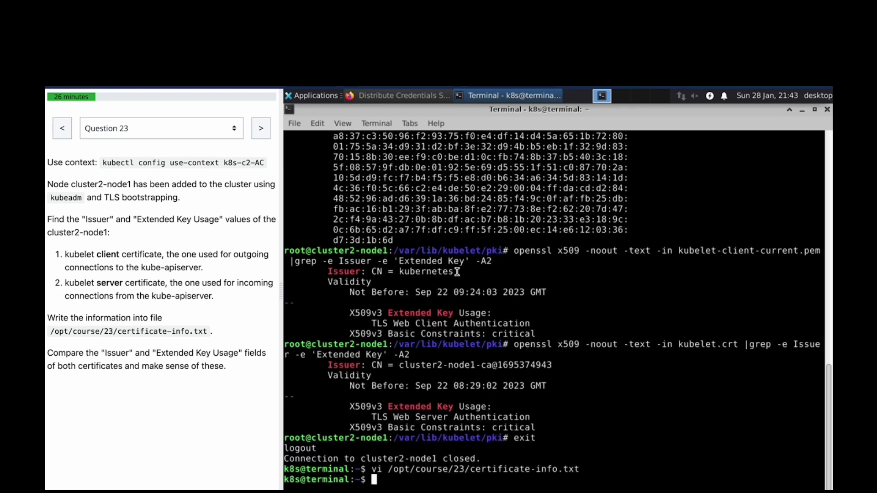
{"action": "left_click_drag", "start_coordinate": [458, 274], "coordinate": [371, 272]}
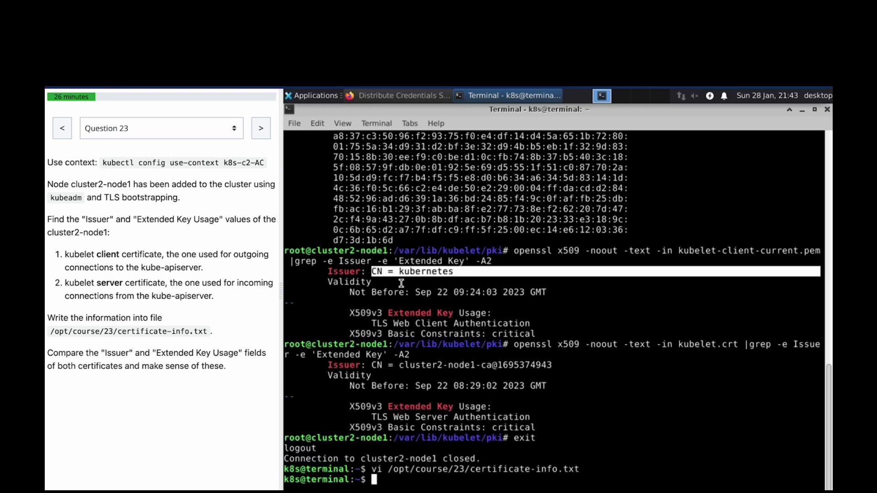
{"action": "type", "text": "wq"}
{"action": "key", "text": "Return"}
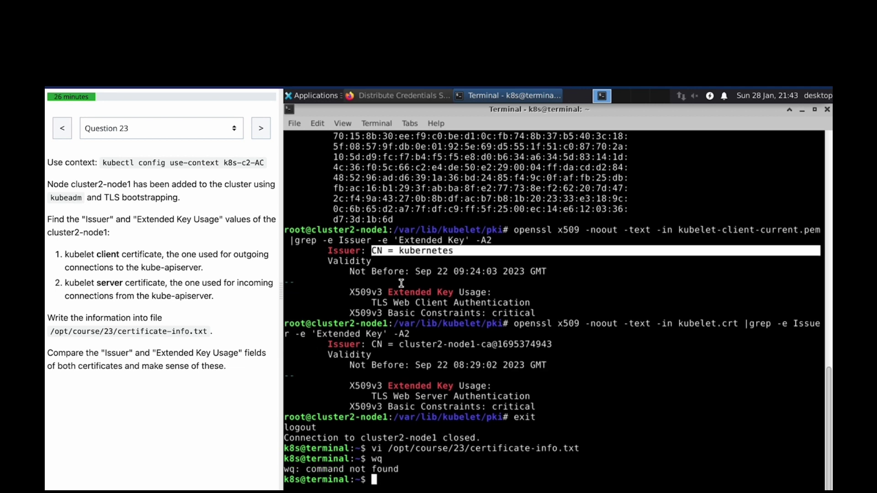
{"action": "key", "text": "Up"}
{"action": "key", "text": "Up"}
Reopen the file, correct 'Issue:' to 'Issuer' and paste 'CN = kubernetes' on line 1.
{"action": "key", "text": "Return"}
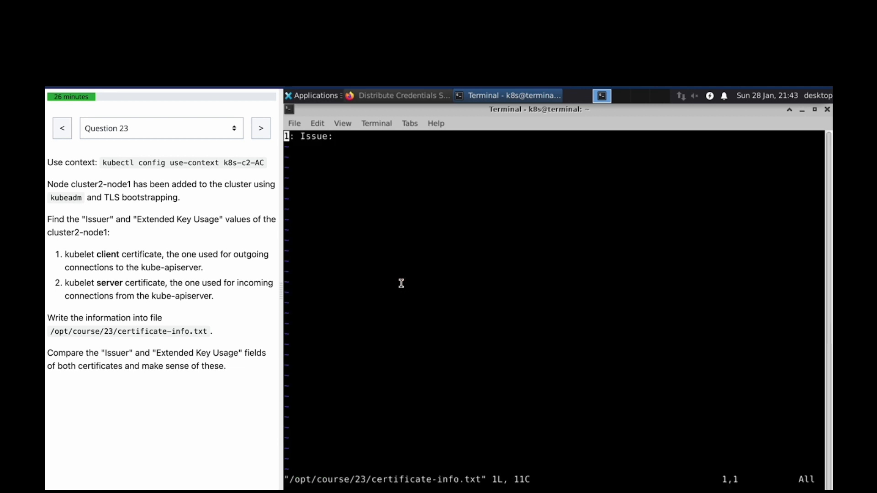
{"action": "key", "text": "Right"}
{"action": "key", "text": "Right"}
{"action": "key", "text": "Right"}
{"action": "key", "text": "Right"}
{"action": "key", "text": "Right"}
{"action": "key", "text": "Right"}
{"action": "key", "text": "Right"}
{"action": "key", "text": "i"}
{"action": "key", "text": "Right"}
{"action": "key", "text": "Right"}
{"action": "key", "text": "BackSpace"}
{"action": "key", "text": "BackSpace"}
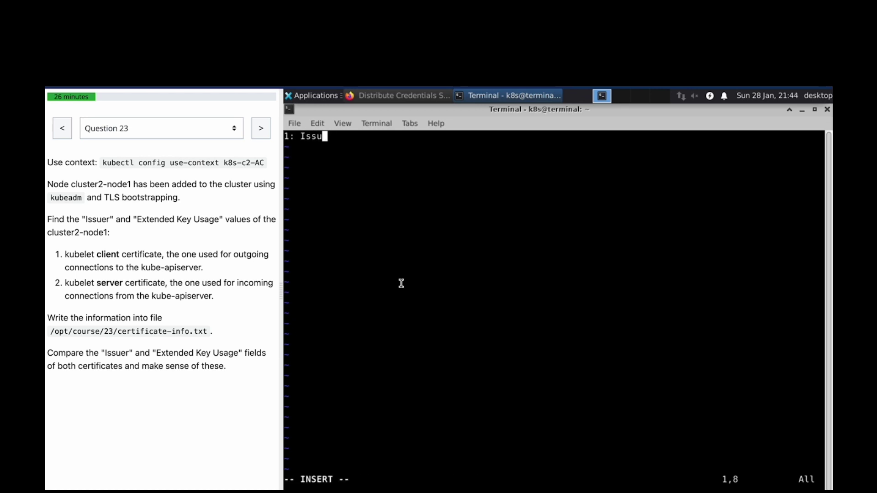
{"action": "key", "text": "BackSpace"}
{"action": "key", "text": "BackSpace"}
{"action": "key", "text": "BackSpace"}
{"action": "key", "text": "BackSpace"}
{"action": "key", "text": "ctrl+shift+v"}
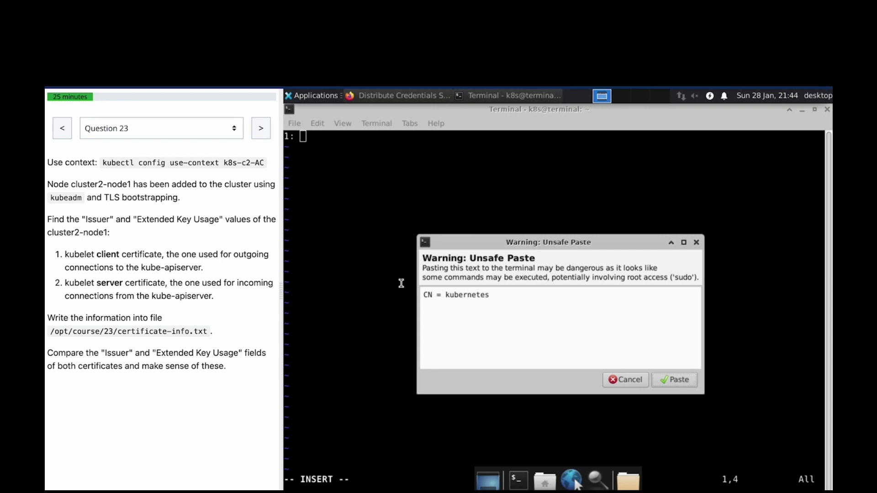
{"action": "key", "text": "Return"}
{"action": "key", "text": "Up"}
{"action": "key", "text": "Right"}
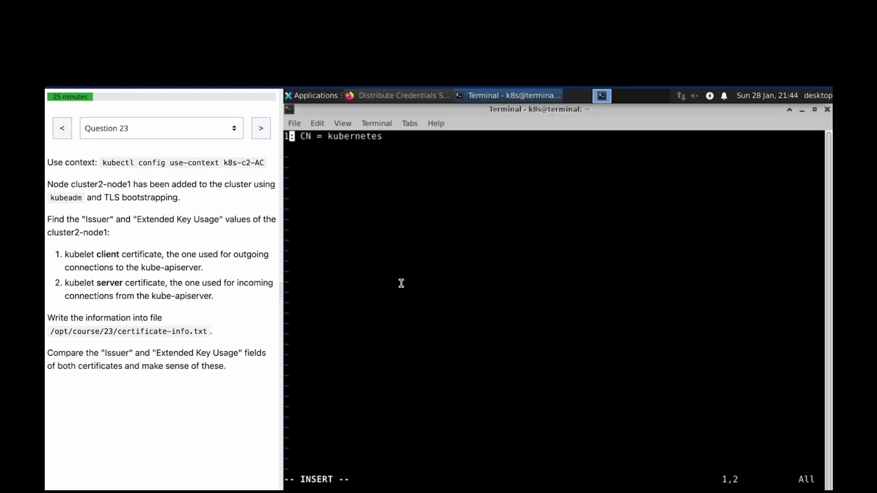
{"action": "key", "text": "Right"}
{"action": "type", "text": "Issue"}
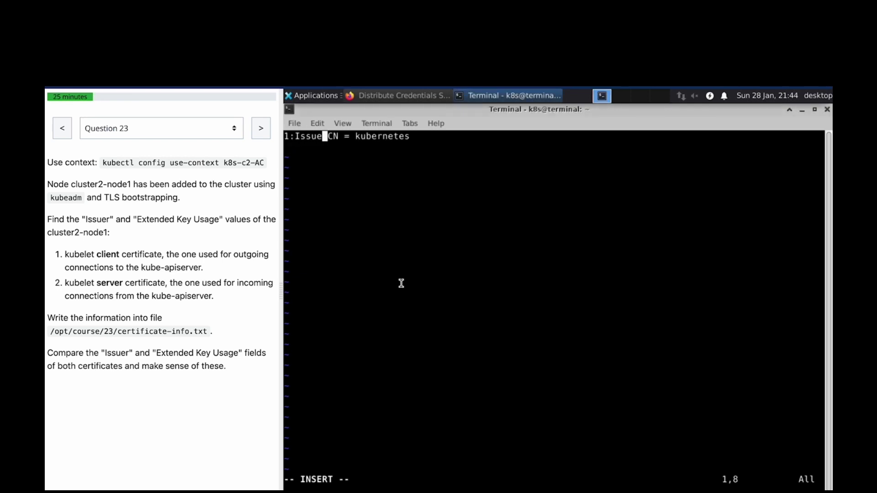
{"action": "type", "text": "r"}
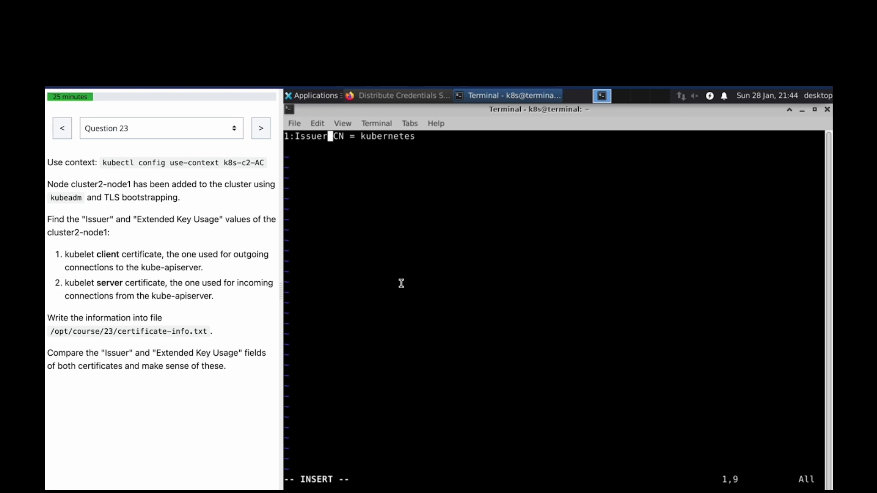
Append ' and Extended Key Usage =' to line 1 and save certificate-info.txt with :wq.
{"action": "key", "text": "Left"}
{"action": "key", "text": "Left"}
{"action": "key", "text": "Left"}
{"action": "key", "text": "Left"}
{"action": "key", "text": "Left"}
{"action": "key", "text": "Left"}
{"action": "key", "text": "Left"}
{"action": "key", "text": "Right"}
{"action": "key", "text": "Right"}
{"action": "key", "text": "Right"}
{"action": "key", "text": "Right"}
{"action": "key", "text": "Right"}
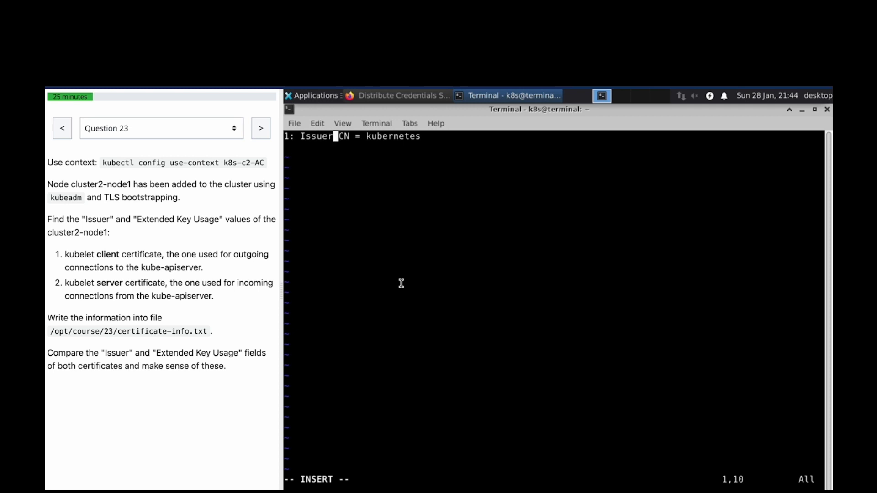
{"action": "key", "text": "Right"}
{"action": "key", "text": "Right"}
{"action": "key", "text": "Right"}
{"action": "key", "text": "Right"}
{"action": "key", "text": "Right"}
{"action": "key", "text": "Right"}
{"action": "key", "text": "Right"}
{"action": "key", "text": "Right"}
{"action": "key", "text": "Right"}
{"action": "type", "text": "and "}
{"action": "type", "text": "Extende"}
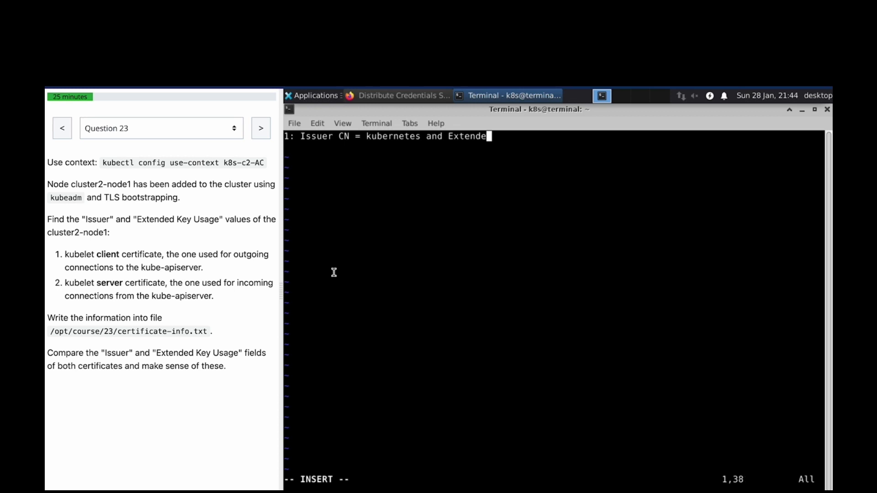
{"action": "type", "text": "d Key "}
{"action": "type", "text": "Usage"}
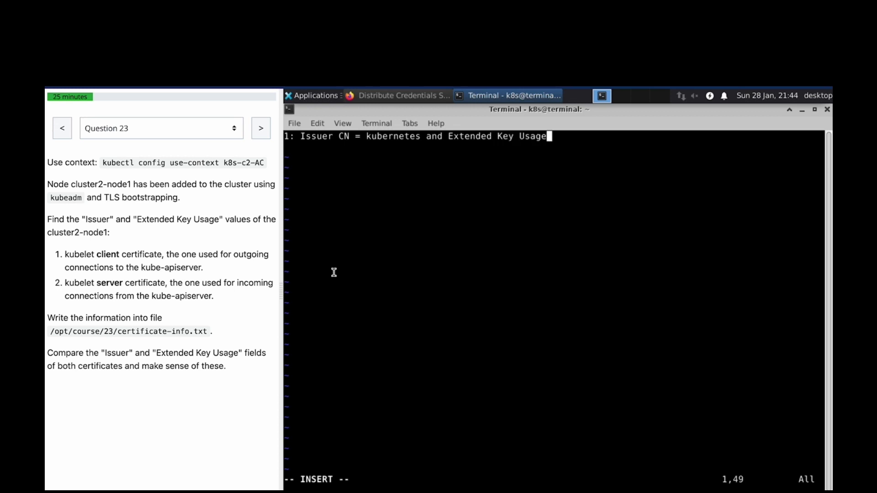
{"action": "type", "text": " ="}
{"action": "key", "text": "Return"}
{"action": "key", "text": "BackSpace"}
{"action": "key", "text": "BackSpace"}
{"action": "key", "text": "Escape"}
{"action": "type", "text": ":wq"}
{"action": "key", "text": "Return"}
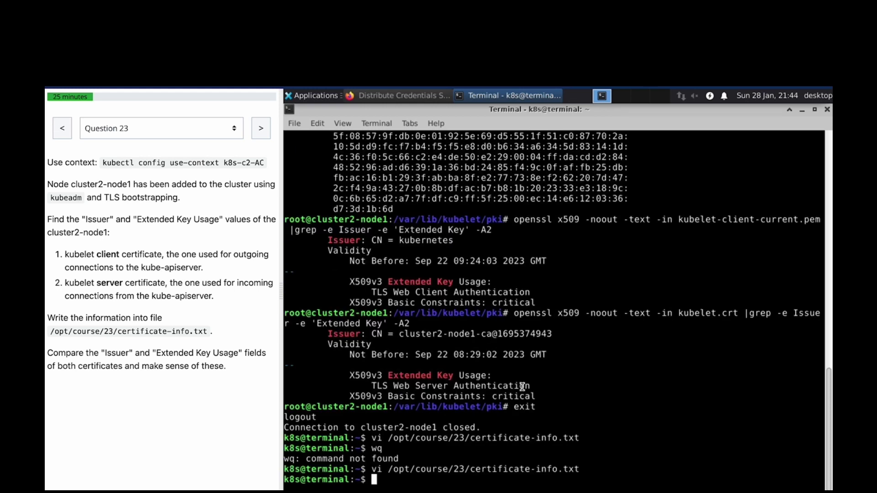
Select 'TLS Web Client Authentication' from the output and reopen certificate-info.txt in vi.
{"action": "left_click_drag", "start_coordinate": [530, 387], "coordinate": [371, 387]}
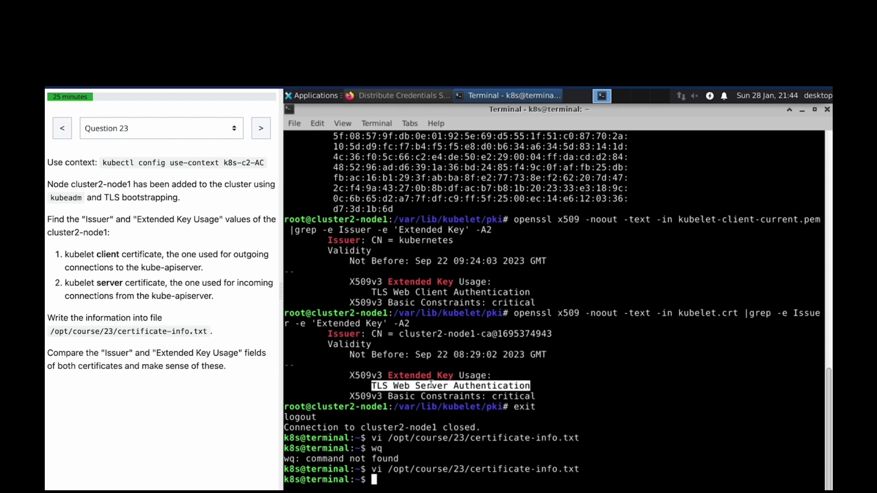
{"action": "left_click_drag", "start_coordinate": [535, 292], "coordinate": [372, 293]}
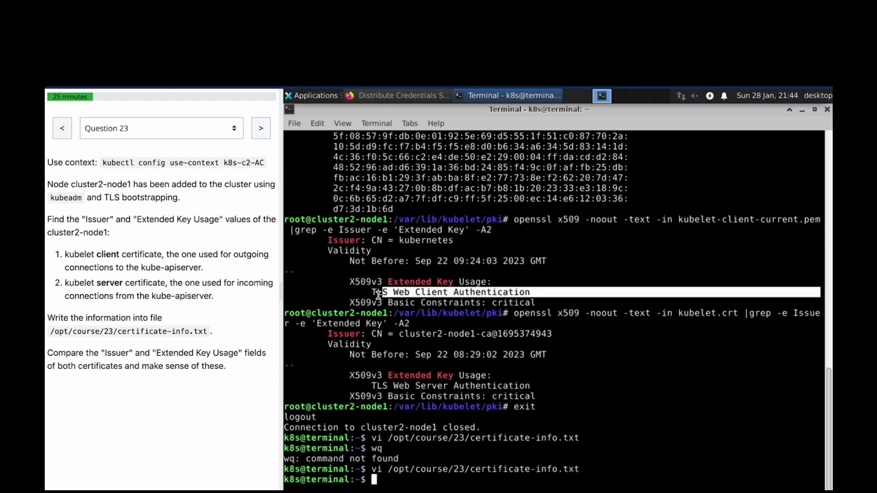
{"action": "type", "text": "Wq"}
{"action": "key", "text": "Return"}
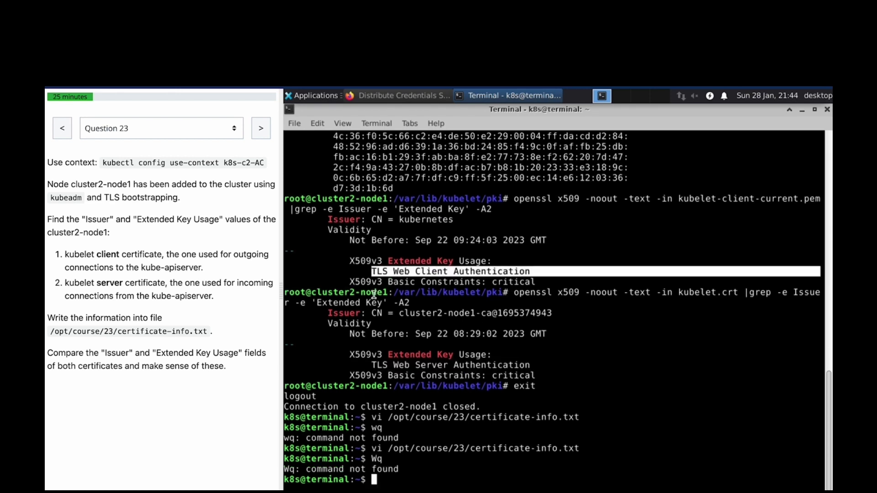
{"action": "key", "text": "Up"}
{"action": "key", "text": "Up"}
{"action": "key", "text": "Return"}
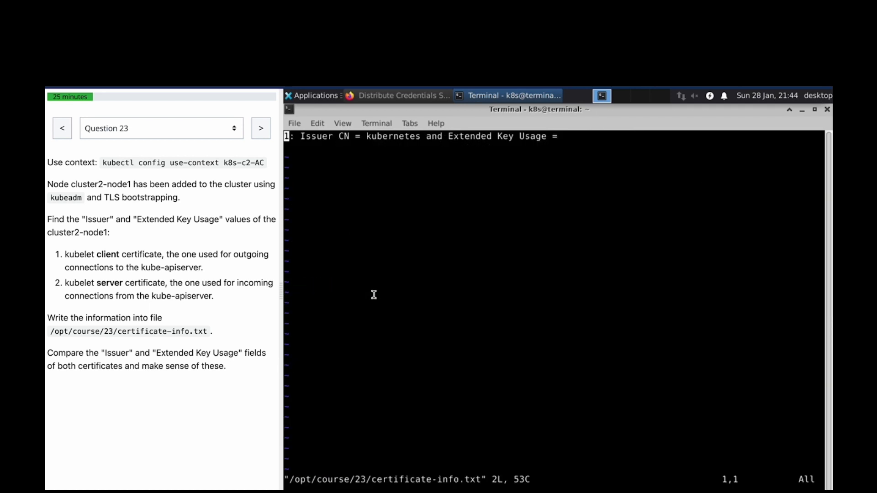
Paste 'TLS Web Client Authentication' at the end of line 1, start a '2:' line, and save.
{"action": "key", "text": "i"}
{"action": "key", "text": "Right"}
{"action": "key", "text": "Right"}
{"action": "key", "text": "Right"}
{"action": "key", "text": "Right"}
{"action": "key", "text": "Right"}
{"action": "key", "text": "Right"}
{"action": "key", "text": "Right"}
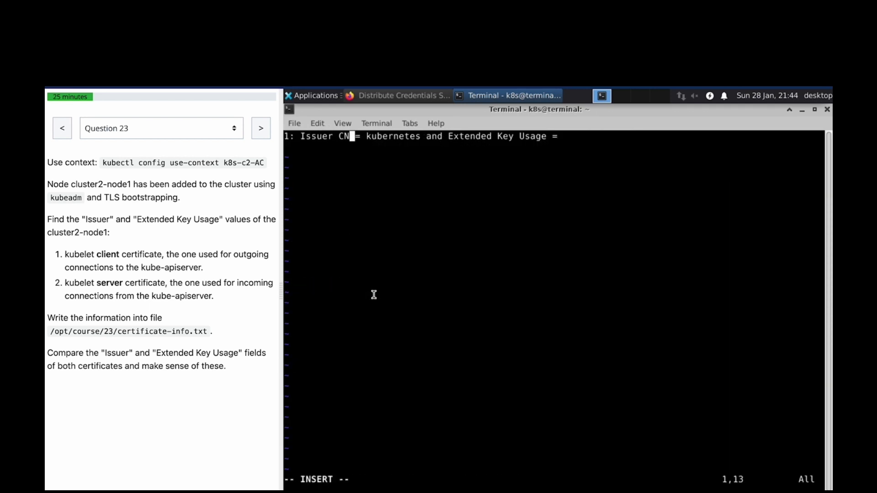
{"action": "key", "text": "Right"}
{"action": "key", "text": "Right"}
{"action": "key", "text": "Right"}
{"action": "key", "text": "Right"}
{"action": "key", "text": "Right"}
{"action": "key", "text": "Right"}
{"action": "key", "text": "Right"}
{"action": "key", "text": "Right"}
{"action": "key", "text": "Right"}
{"action": "key", "text": "Right"}
{"action": "key", "text": "Right"}
{"action": "key", "text": "Right"}
{"action": "key", "text": "Right"}
{"action": "key", "text": "Right"}
{"action": "key", "text": "Right"}
{"action": "key", "text": "Right"}
{"action": "key", "text": "Right"}
{"action": "key", "text": "Right"}
{"action": "key", "text": "Right"}
{"action": "key", "text": "ctrl+shift+v"}
{"action": "key", "text": "Return"}
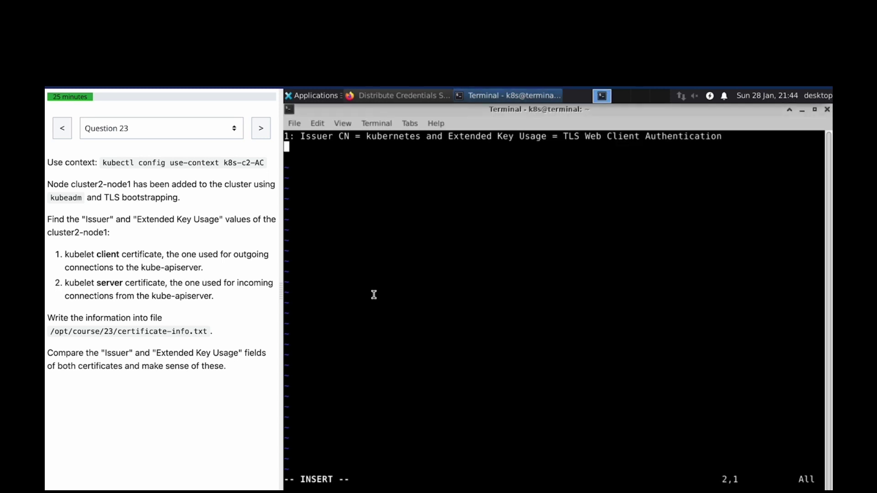
{"action": "type", "text": "2:"}
{"action": "key", "text": "Escape"}
{"action": "type", "text": ":wq"}
{"action": "key", "text": "Return"}
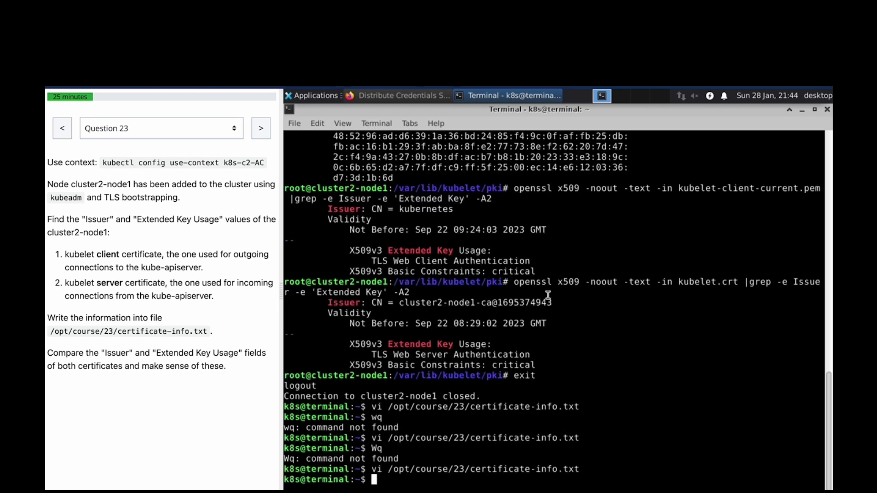
Select the server certificate's Issuer output and reopen certificate-info.txt in vi.
{"action": "left_click_drag", "start_coordinate": [554, 304], "coordinate": [329, 304]}
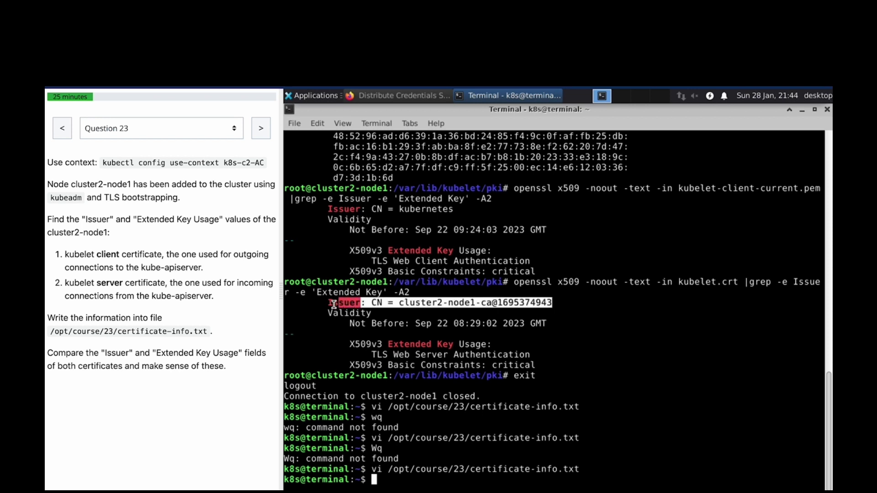
{"action": "type", "text": "wq"}
{"action": "key", "text": "Return"}
{"action": "key", "text": "Up"}
{"action": "key", "text": "Up"}
{"action": "key", "text": "Return"}
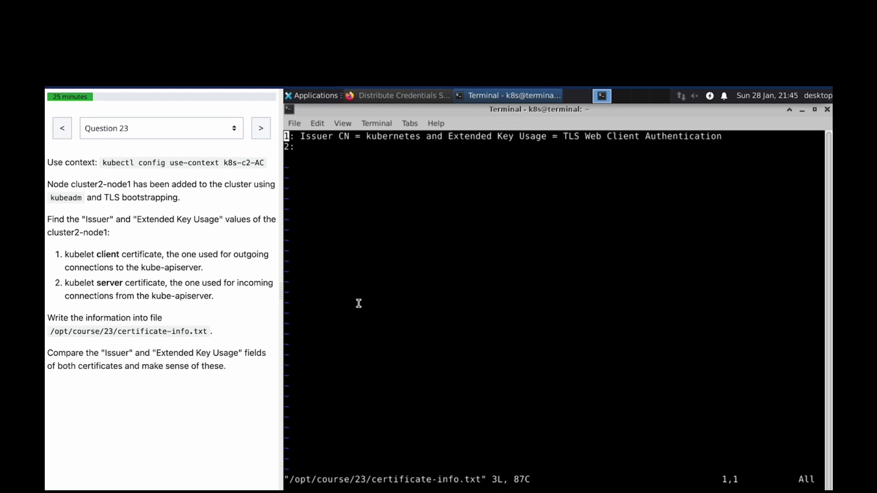
{"action": "key", "text": "i"}
{"action": "key", "text": "Down"}
{"action": "key", "text": "Right"}
{"action": "key", "text": "Right"}
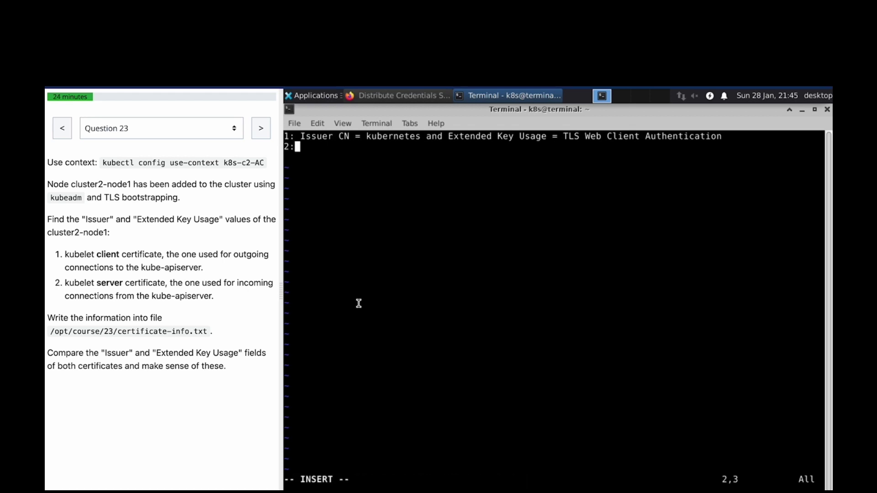
{"action": "key", "text": "Right"}
{"action": "type", "text": "Issuer: CN = cluster2-node1-ca@1695374943"}
{"action": "key", "text": "Return"}
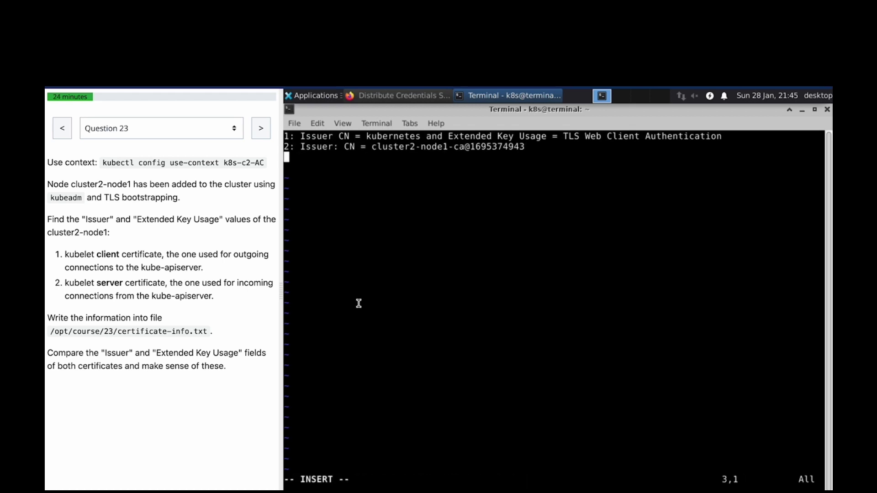
{"action": "key", "text": "BackSpace"}
Save the Issuer edit with :wq, copy the server Extended Key Usage output and reopen the file at line 2.
{"action": "key", "text": "Escape"}
{"action": "type", "text": ":wq"}
{"action": "key", "text": "Return"}
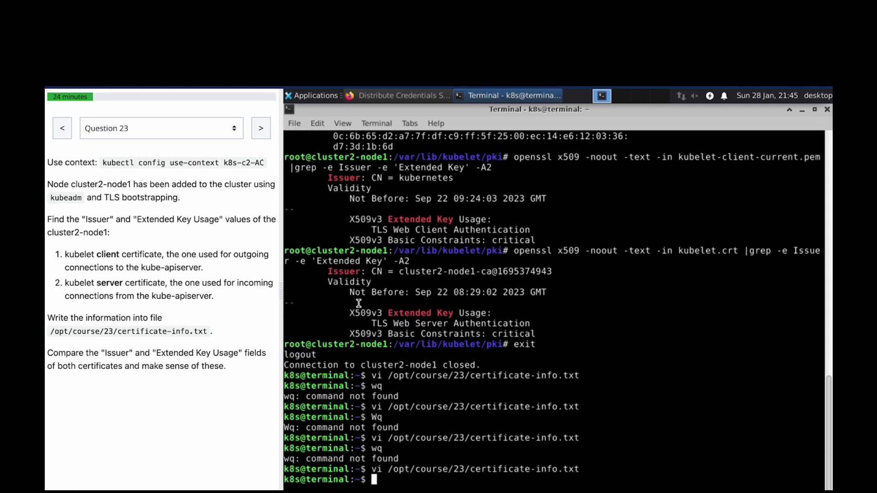
{"action": "left_click_drag", "start_coordinate": [390, 312], "coordinate": [533, 323]}
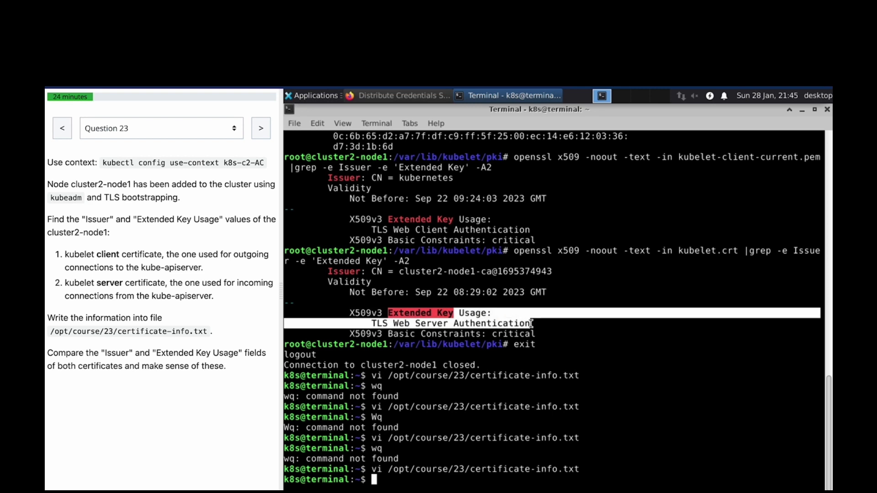
{"action": "key", "text": "Up"}
{"action": "key", "text": "Return"}
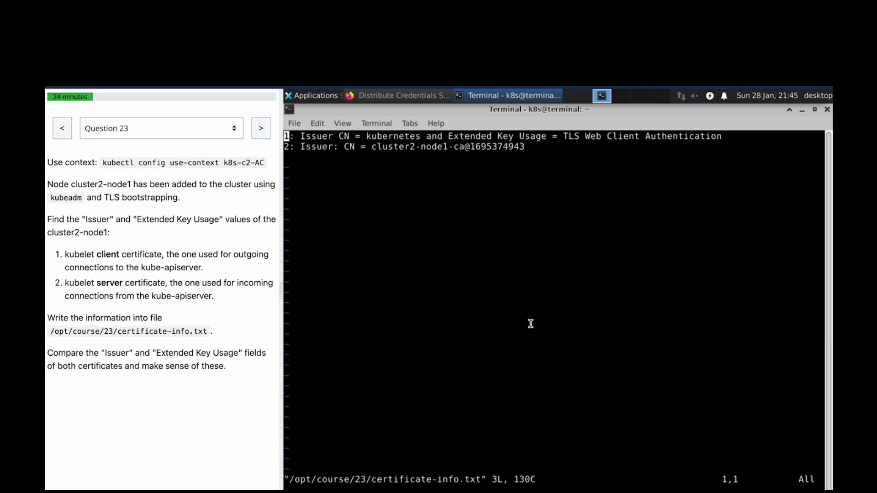
{"action": "key", "text": "i"}
{"action": "key", "text": "Down"}
{"action": "key", "text": "Right"}
{"action": "key", "text": "Right"}
{"action": "key", "text": "Right"}
{"action": "key", "text": "Right"}
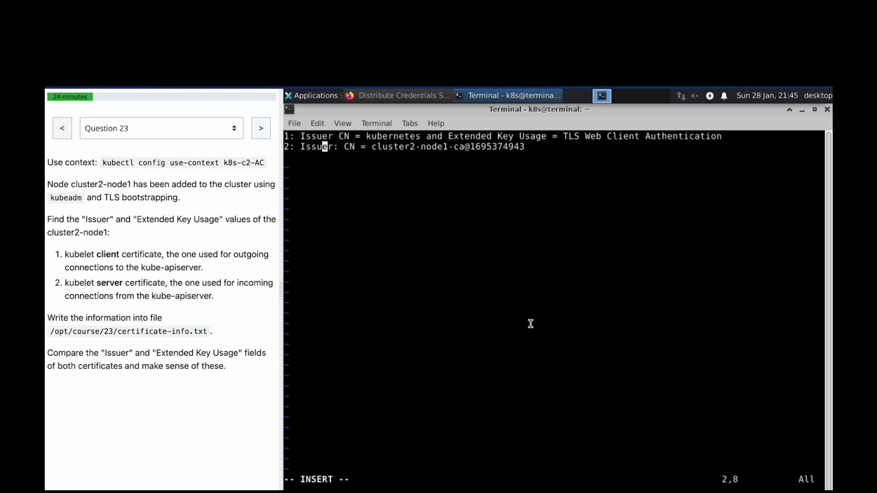
{"action": "key", "text": "Right"}
{"action": "key", "text": "Right"}
{"action": "key", "text": "Right"}
{"action": "key", "text": "Right"}
{"action": "key", "text": "Right"}
{"action": "key", "text": "Right"}
{"action": "key", "text": "Right"}
{"action": "key", "text": "Right"}
{"action": "key", "text": "Right"}
{"action": "key", "text": "Right"}
{"action": "key", "text": "Right"}
{"action": "key", "text": "Right"}
{"action": "key", "text": "Right"}
{"action": "key", "text": "Right"}
{"action": "key", "text": "Right"}
{"action": "key", "text": "Right"}
{"action": "key", "text": "Right"}
{"action": "key", "text": "Right"}
{"action": "key", "text": "Right"}
{"action": "type", "text": "an"}
{"action": "type", "text": "d"}
Paste 'Extended Key Usage: TLS Web Server Authentication' onto line 2, join the lines and save with :wq.
{"action": "type", "text": "Extended Key Usage:                 TLS Web Server Authentication"}
{"action": "key", "text": "Return"}
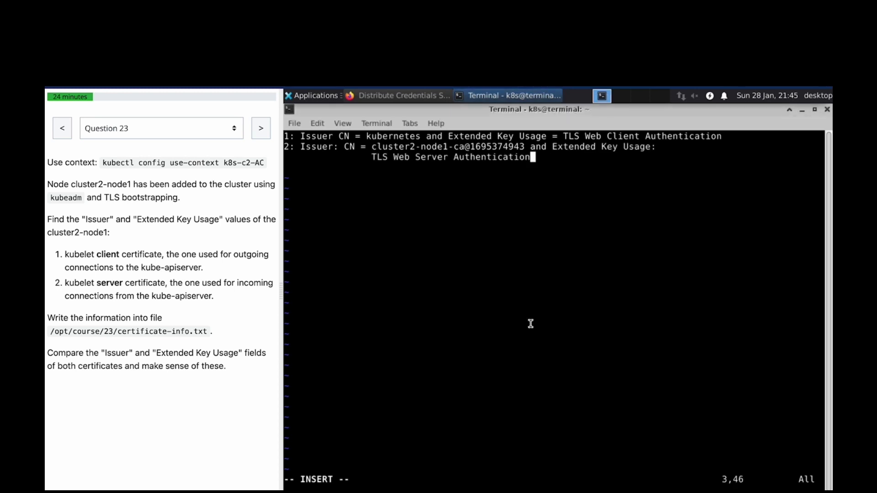
{"action": "key", "text": "Left"}
{"action": "key", "text": "Left"}
{"action": "key", "text": "Left"}
{"action": "key", "text": "Left"}
{"action": "key", "text": "Left"}
{"action": "key", "text": "Left"}
{"action": "key", "text": "Left"}
{"action": "key", "text": "Left"}
{"action": "key", "text": "Left"}
{"action": "key", "text": "Left"}
{"action": "key", "text": "Left"}
{"action": "key", "text": "Left"}
{"action": "key", "text": "Left"}
{"action": "key", "text": "Left"}
{"action": "key", "text": "Left"}
{"action": "key", "text": "Left"}
{"action": "key", "text": "Left"}
{"action": "key", "text": "BackSpace"}
{"action": "key", "text": "BackSpace"}
{"action": "key", "text": "BackSpace"}
{"action": "key", "text": "BackSpace"}
{"action": "key", "text": "BackSpace"}
{"action": "key", "text": "BackSpace"}
{"action": "key", "text": "BackSpace"}
{"action": "key", "text": "BackSpace"}
{"action": "key", "text": "BackSpace"}
{"action": "key", "text": "BackSpace"}
{"action": "key", "text": "BackSpace"}
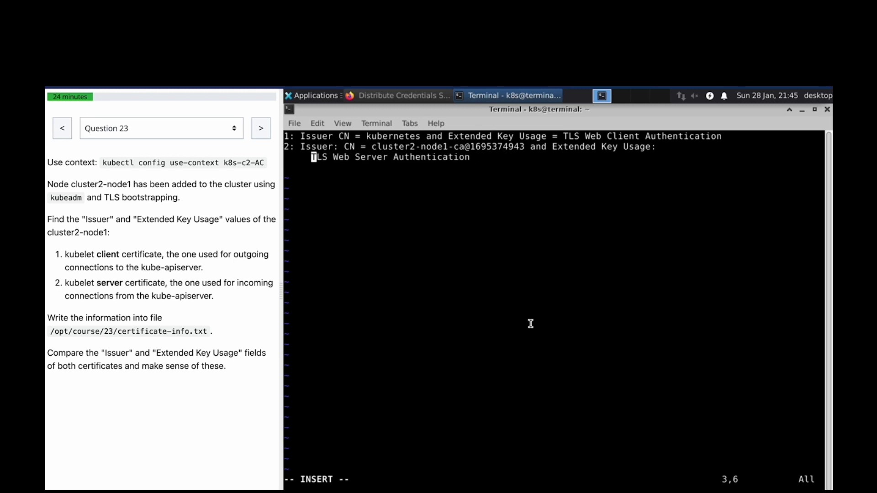
{"action": "key", "text": "BackSpace"}
{"action": "key", "text": "BackSpace"}
{"action": "key", "text": "BackSpace"}
{"action": "key", "text": "BackSpace"}
{"action": "key", "text": "BackSpace"}
{"action": "key", "text": "BackSpace"}
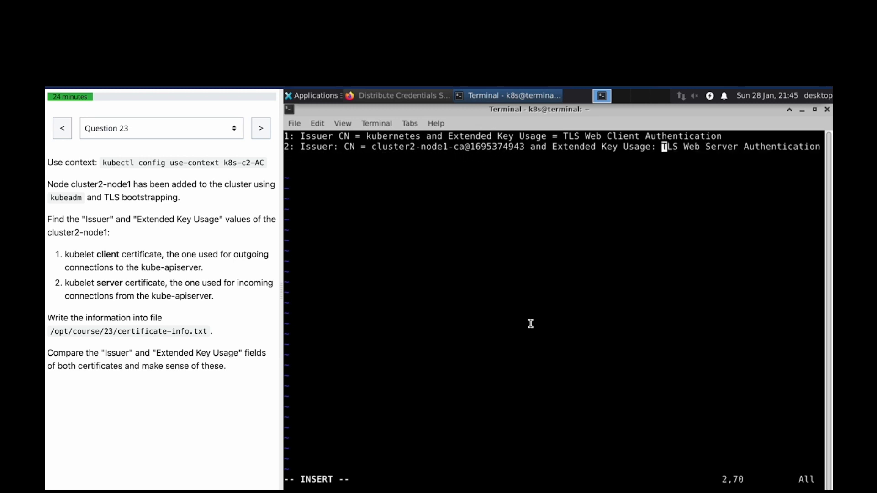
{"action": "key", "text": "Escape"}
{"action": "type", "text": ":wq"}
{"action": "key", "text": "Return"}
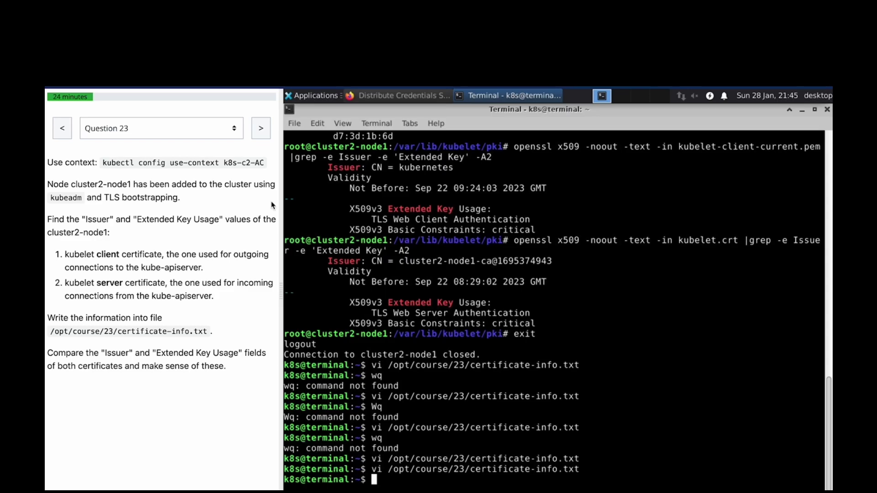